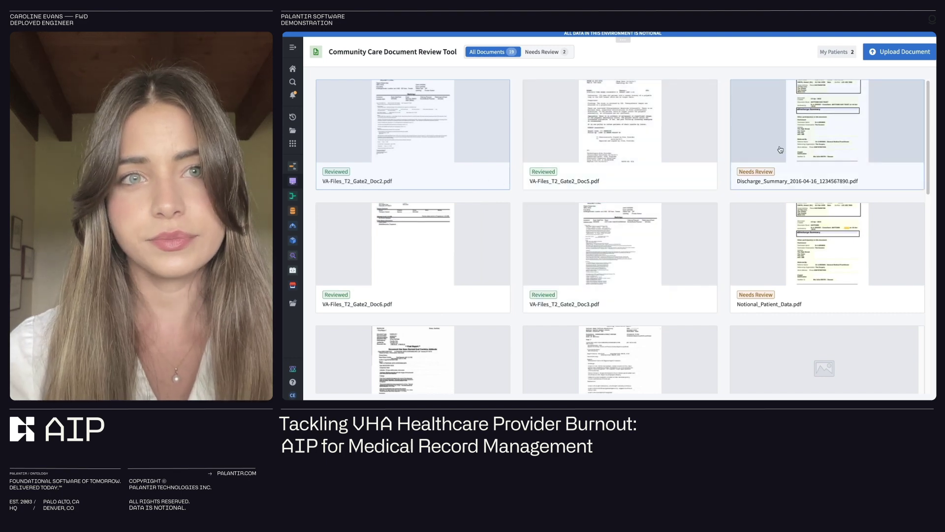
# Step: Open the existing Discharge_Summary card and scroll down to the document upload page
pyautogui.click(781, 150)
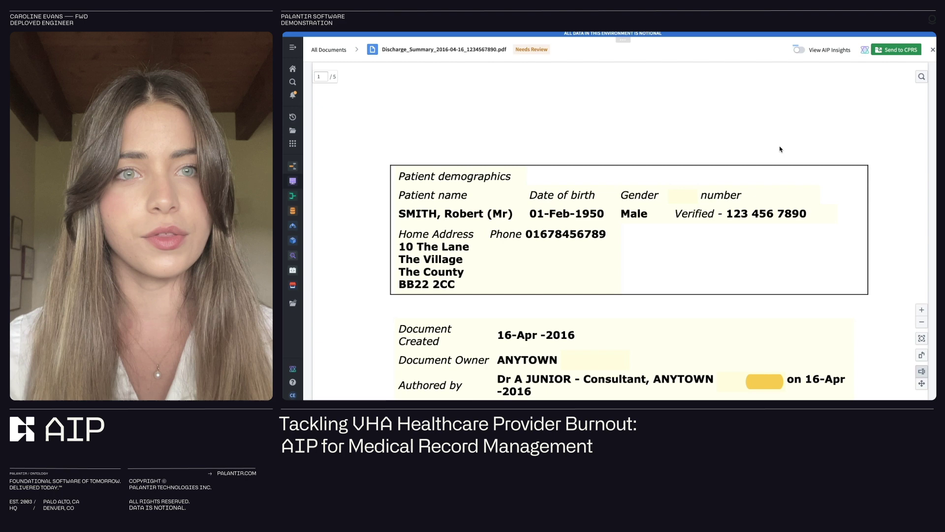
pyautogui.scroll(-2, 781, 150)
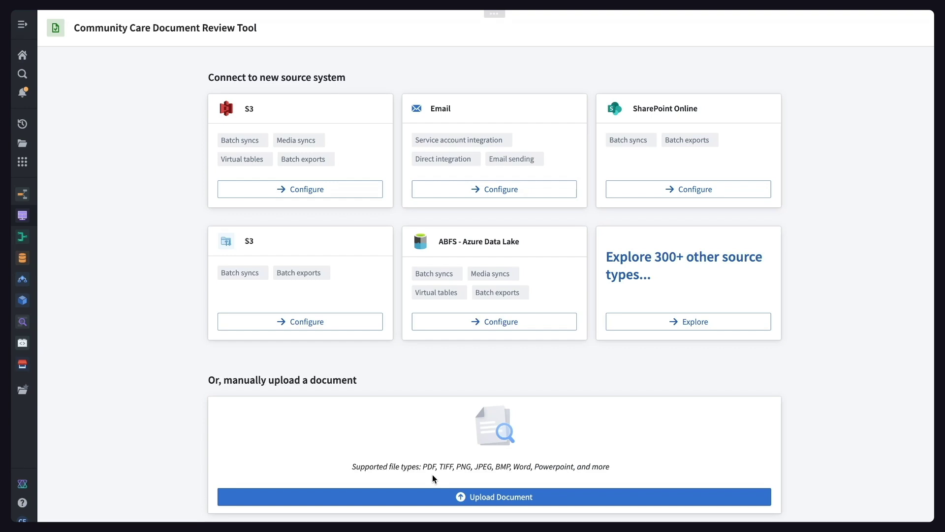
# Step: Upload the discharge summary PDF and bring up its Community Care Document Workflow graph
pyautogui.click(435, 495)
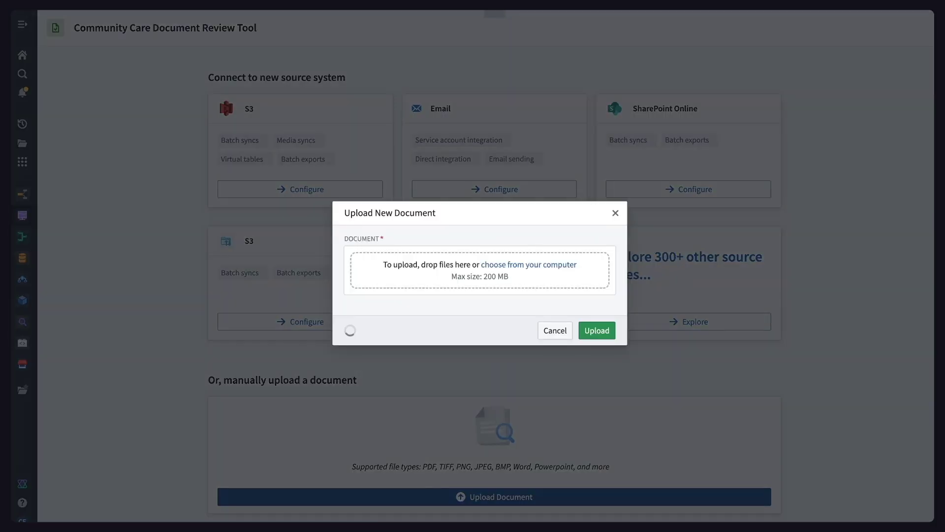
pyautogui.moveTo(574, 458); pyautogui.dragTo(415, 267)
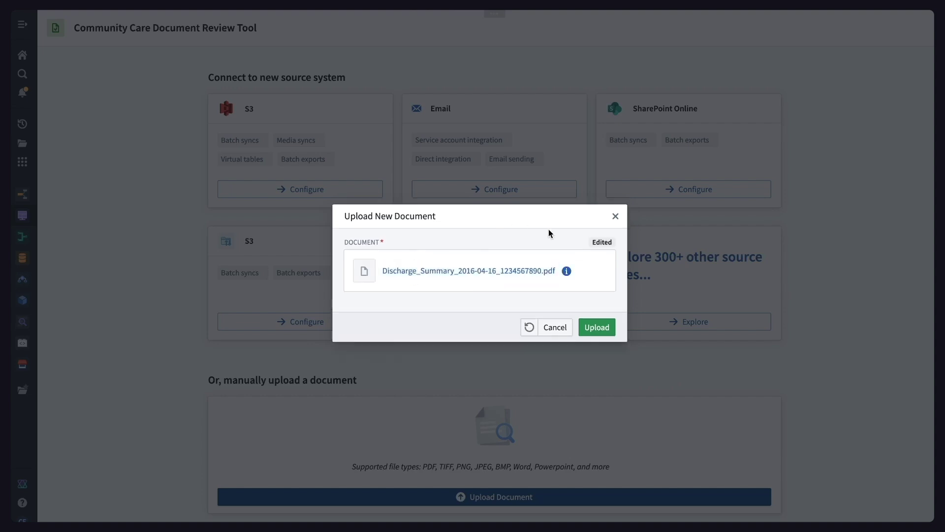
pyautogui.click(610, 329)
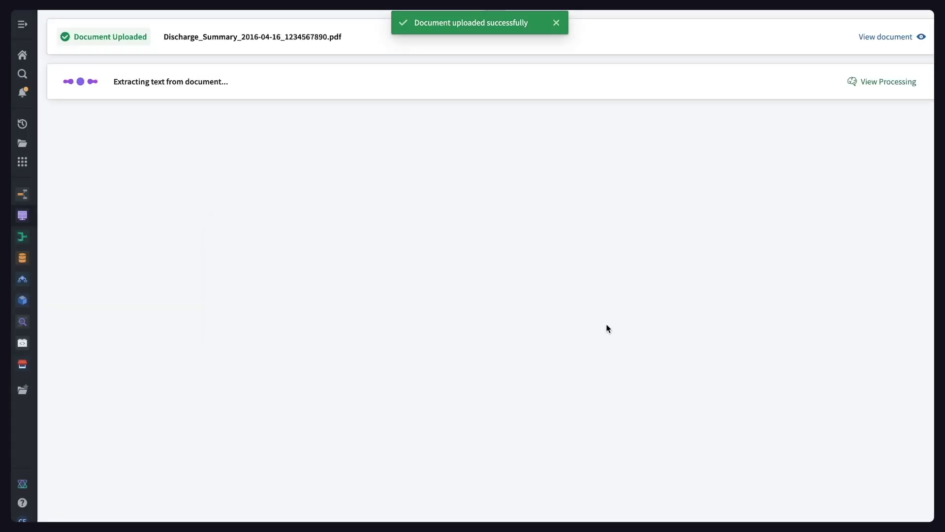
pyautogui.click(878, 82)
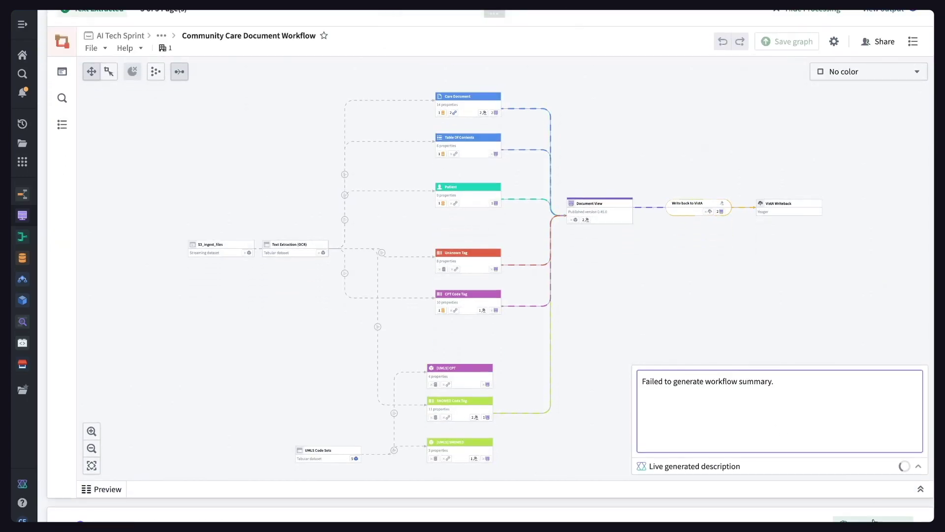
pyautogui.click(276, 253)
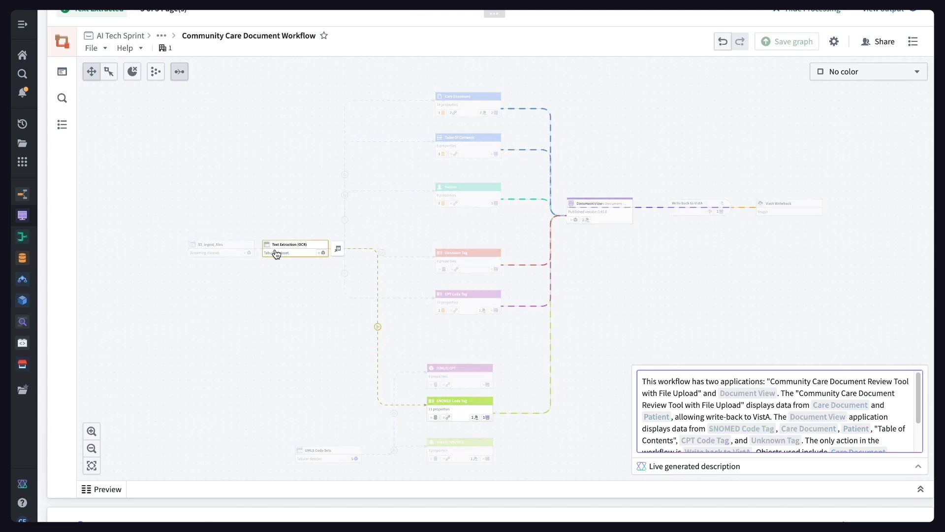
pyautogui.click(368, 198)
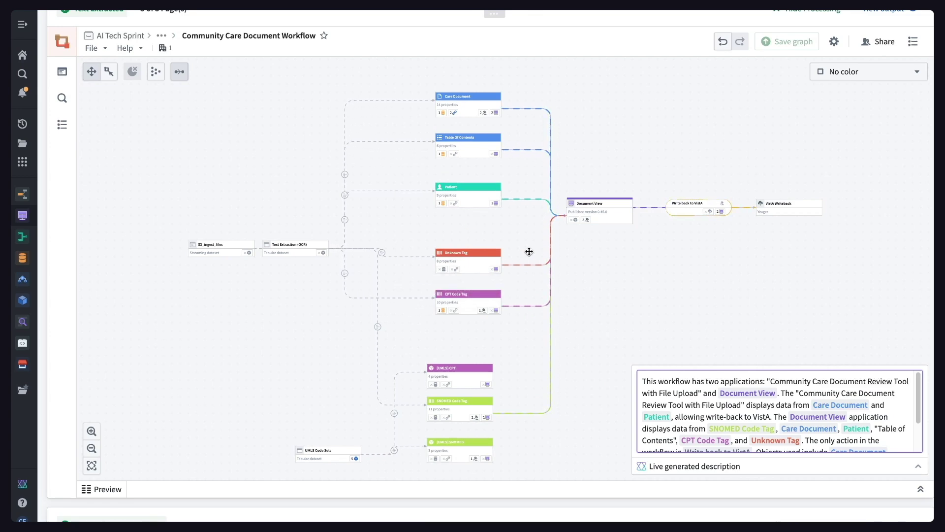
# Step: Inspect the SNOMED drug results under UMLS Concepts Extracted until 'Document processed successfully' shows
pyautogui.scroll(-9, 595, 520)
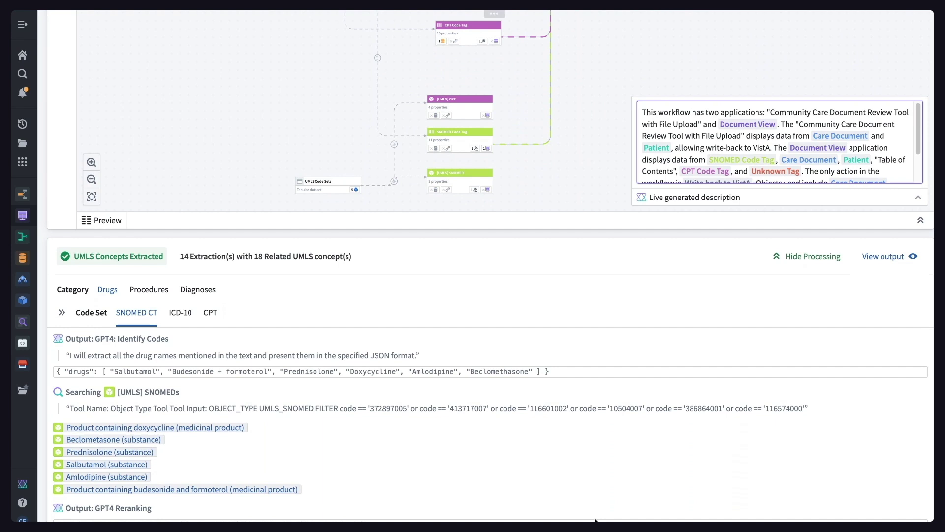
pyautogui.scroll(-1, 595, 521)
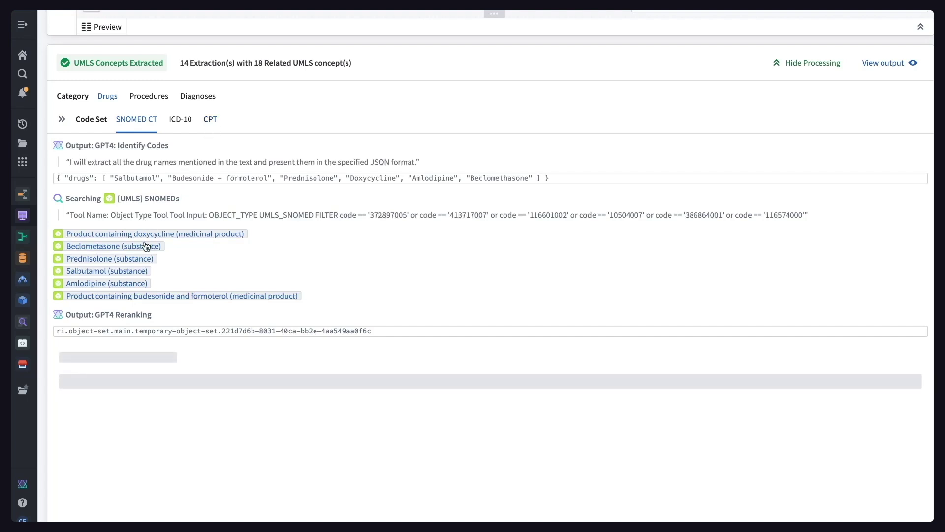
pyautogui.moveTo(146, 246)
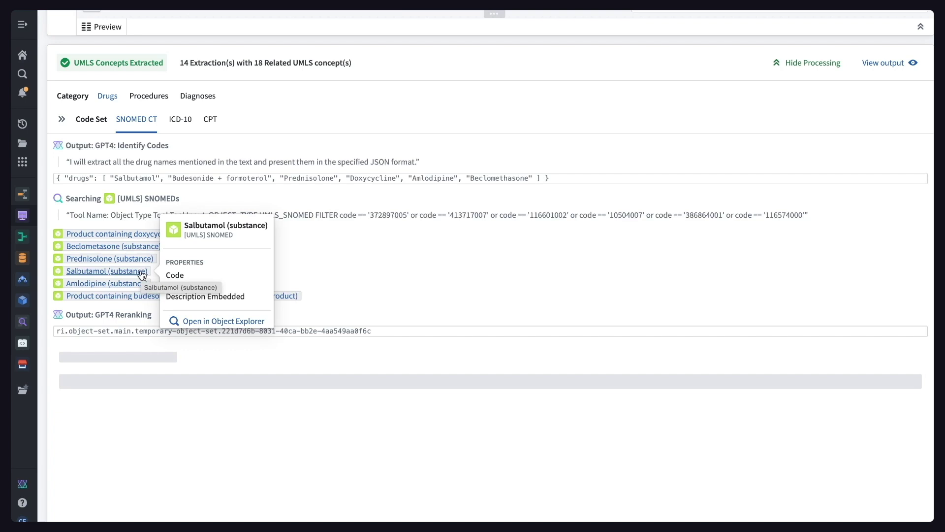
pyautogui.scroll(-3, 140, 363)
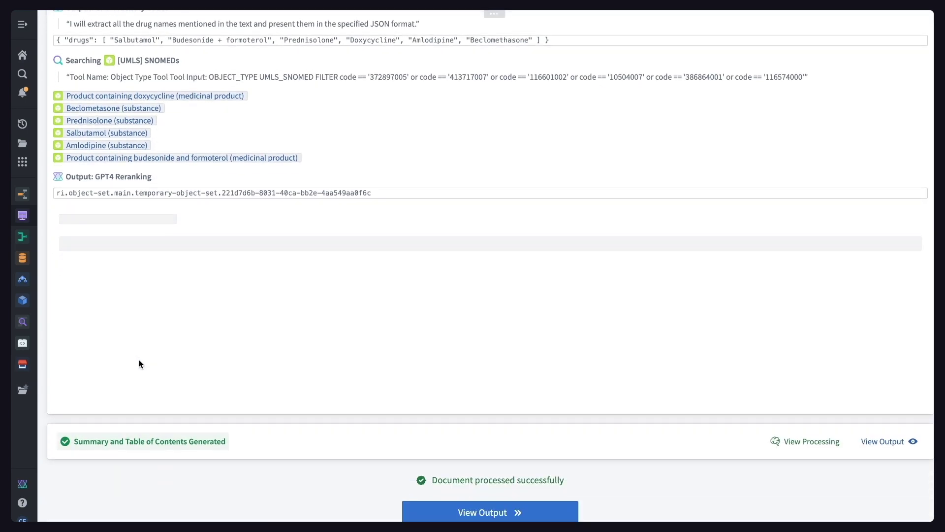
# Step: Open View Output and read through the Generated Summary panel
pyautogui.click(412, 516)
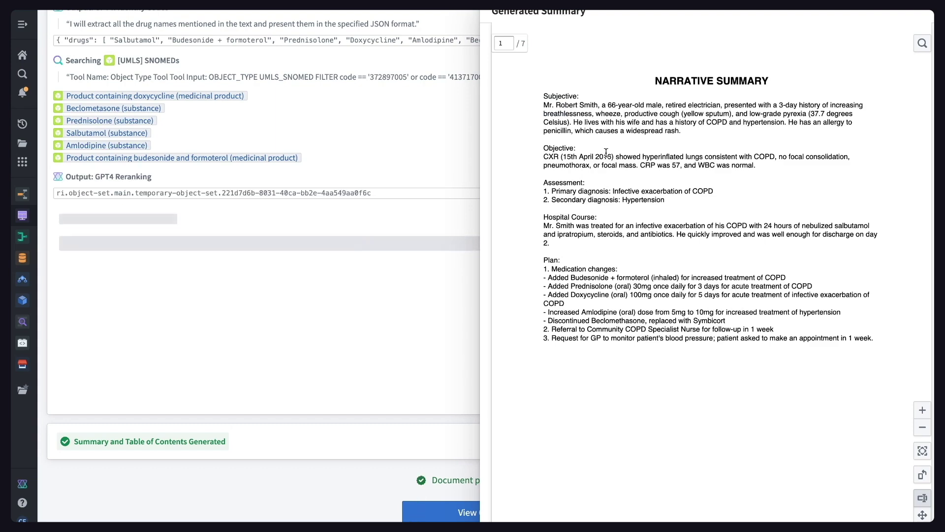
pyautogui.scroll(-6, 644, 340)
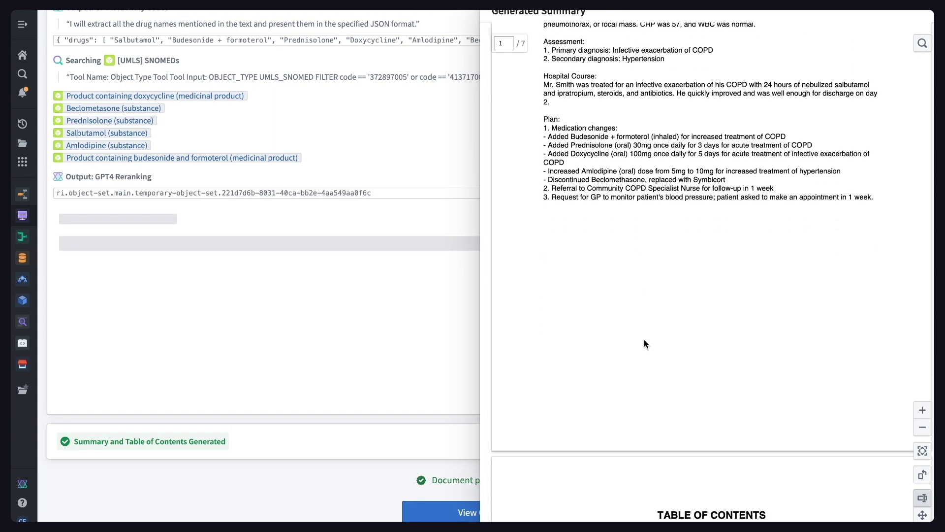
pyautogui.scroll(-1, 645, 343)
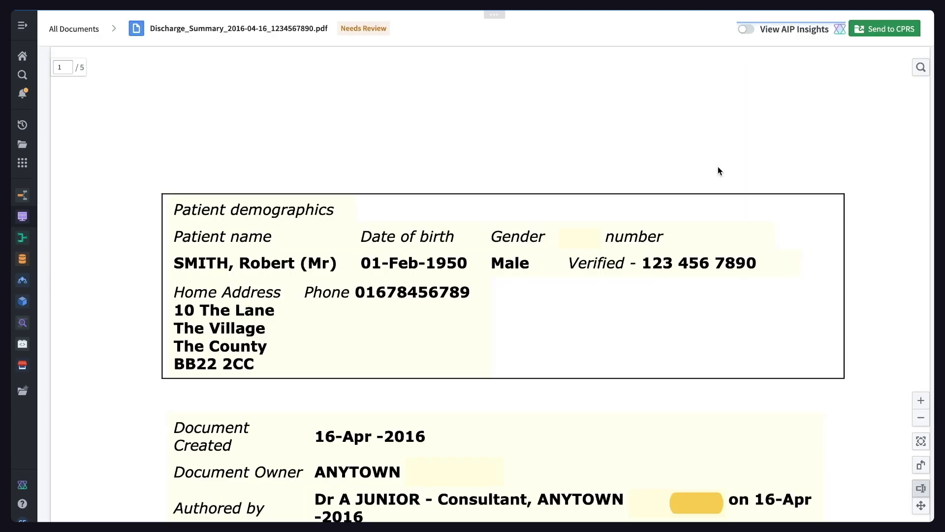
pyautogui.scroll(-2, 718, 169)
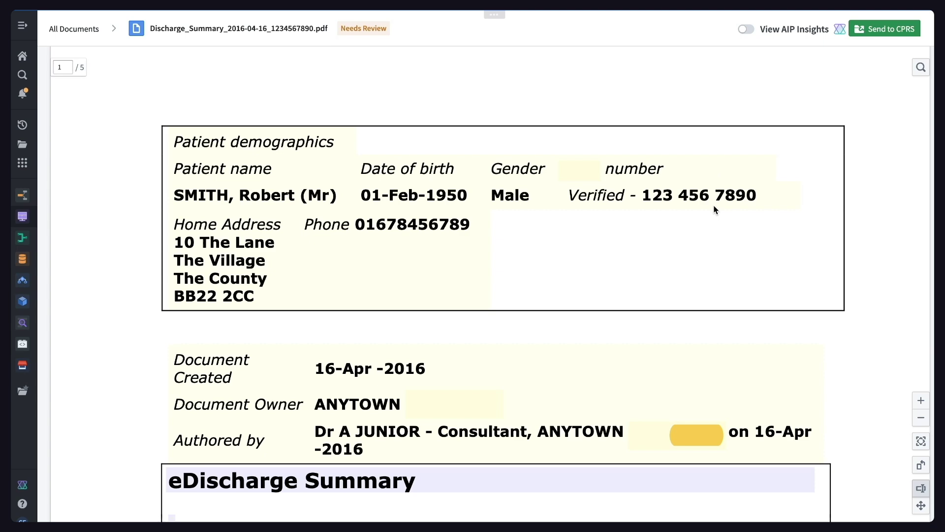
pyautogui.scroll(-2, 714, 206)
pyautogui.scroll(-3, 714, 206)
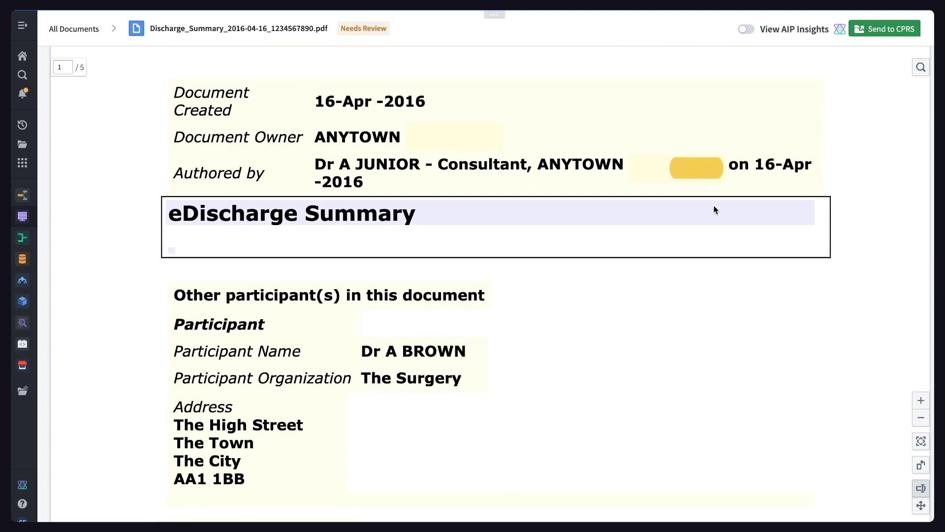
pyautogui.scroll(-1, 714, 205)
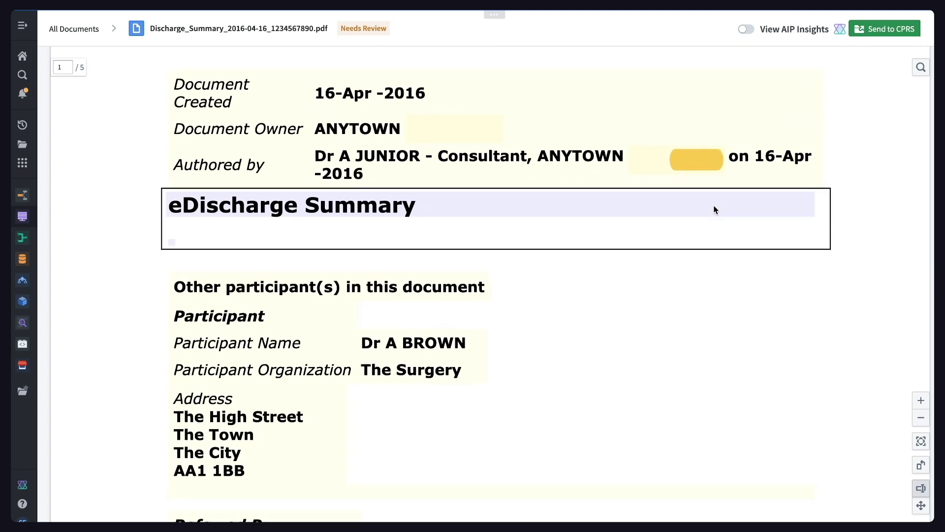
# Step: Turn on View AIP Insights, zoom the PDF out five steps, and scroll the insights panel
pyautogui.click(747, 31)
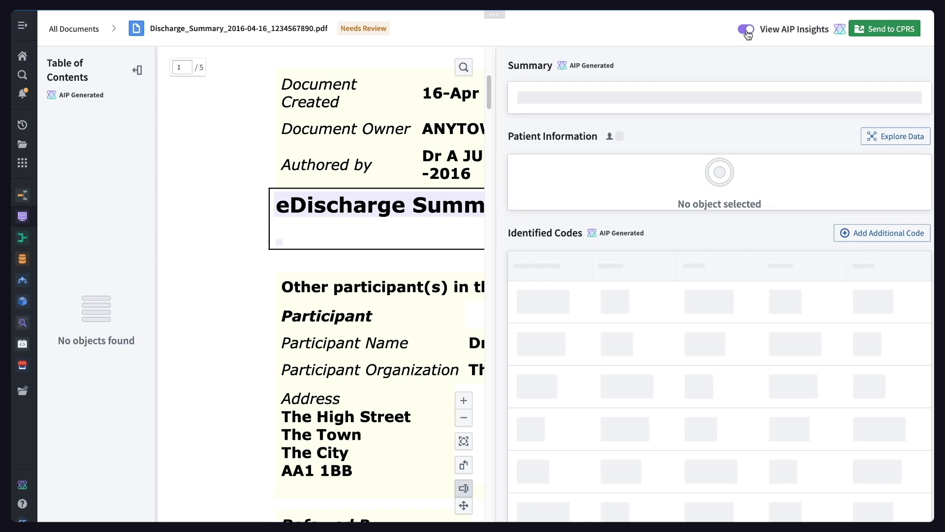
pyautogui.click(464, 419)
pyautogui.click(464, 419)
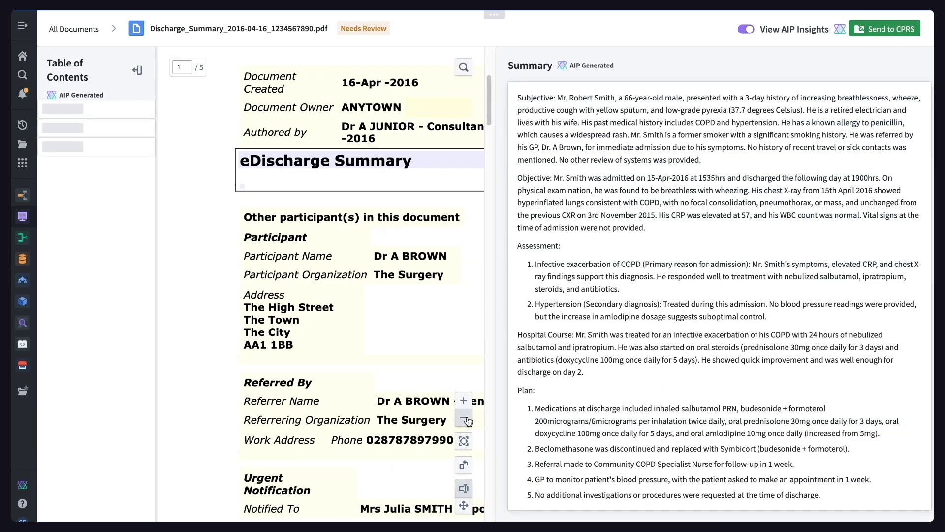
pyautogui.click(464, 418)
pyautogui.click(464, 419)
pyautogui.click(463, 418)
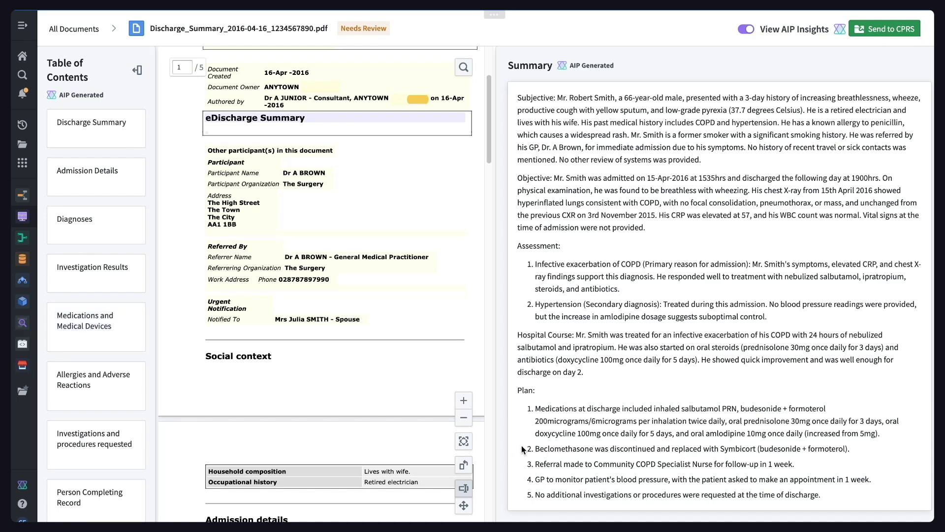
pyautogui.scroll(-3, 521, 445)
pyautogui.scroll(-2, 521, 445)
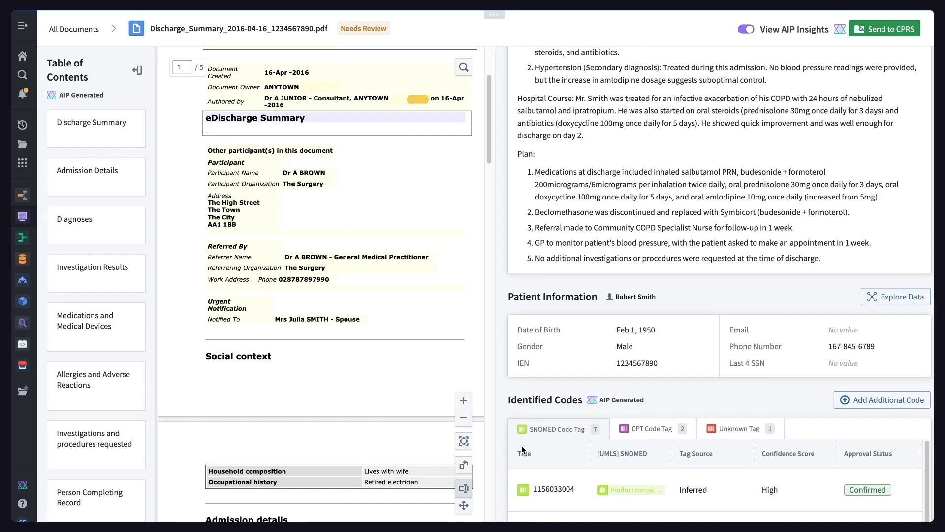
# Step: Open Explore Data, inspect a provider node, and bring up the Discharge_Summary node's context menu
pyautogui.click(894, 296)
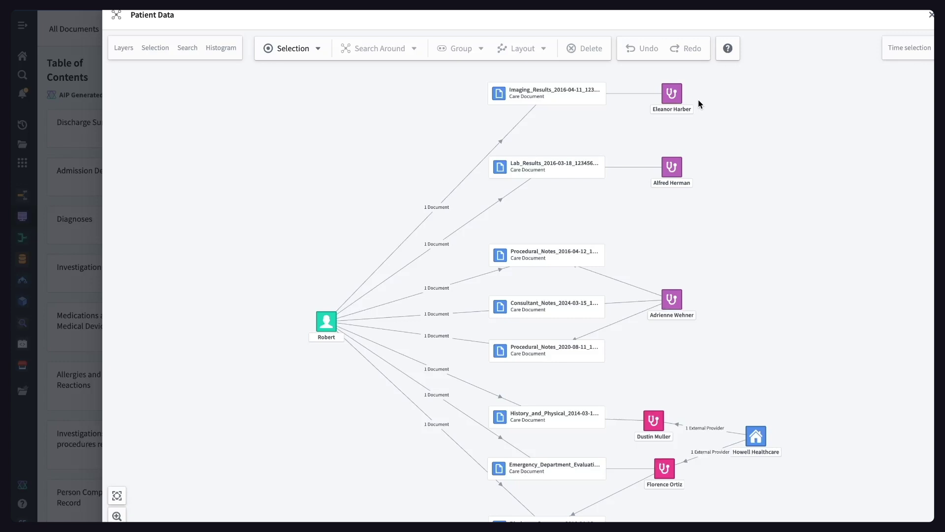
pyautogui.click(668, 96)
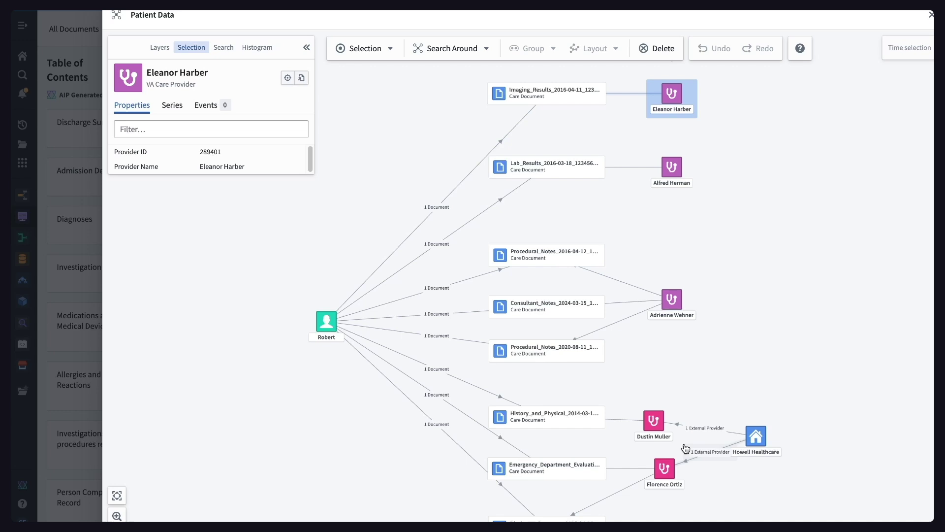
pyautogui.click(537, 520)
pyautogui.rightClick(537, 520)
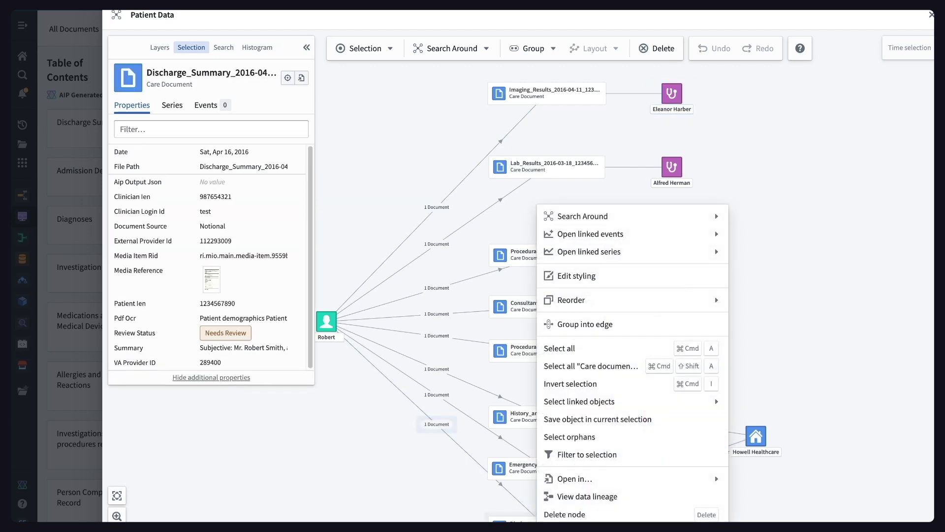
# Step: Use Search Around > SNOMED Code Tag on the discharge summary node
pyautogui.moveTo(675, 220)
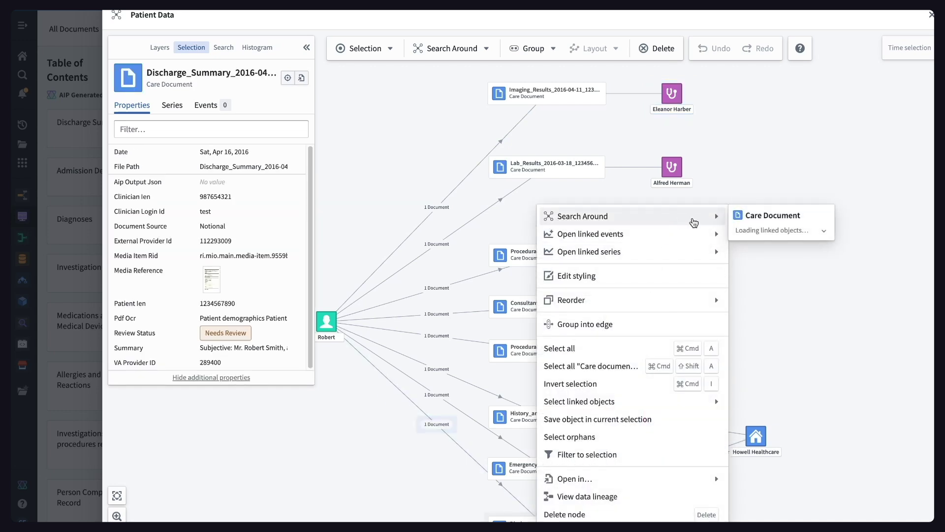
pyautogui.click(798, 291)
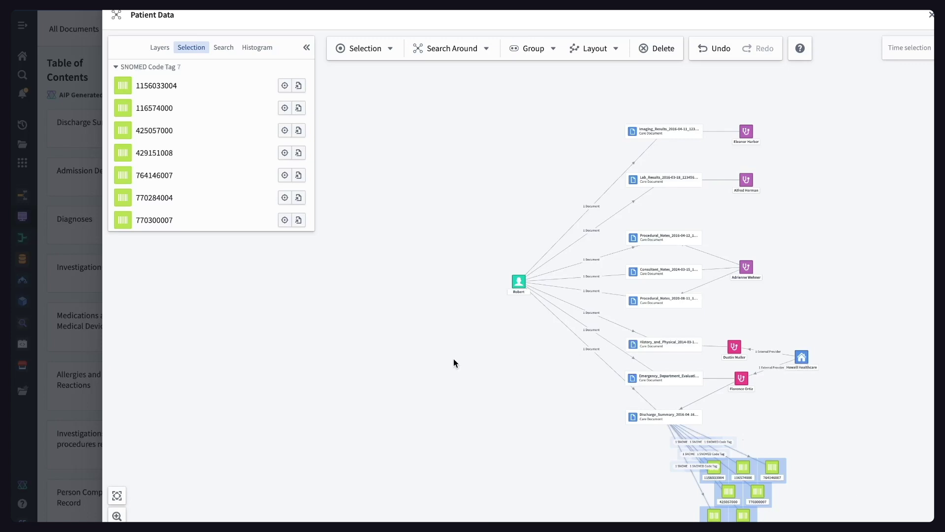
pyautogui.click(91, 412)
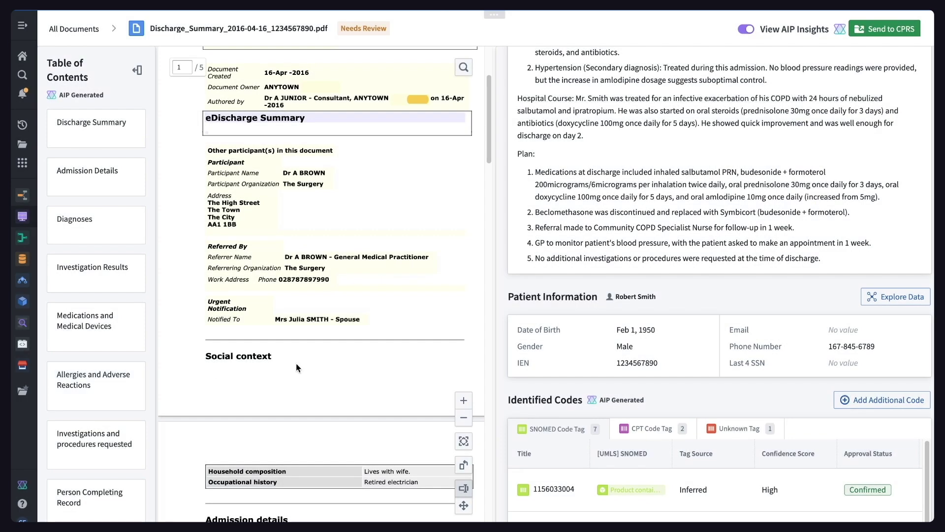
pyautogui.scroll(-5, 568, 388)
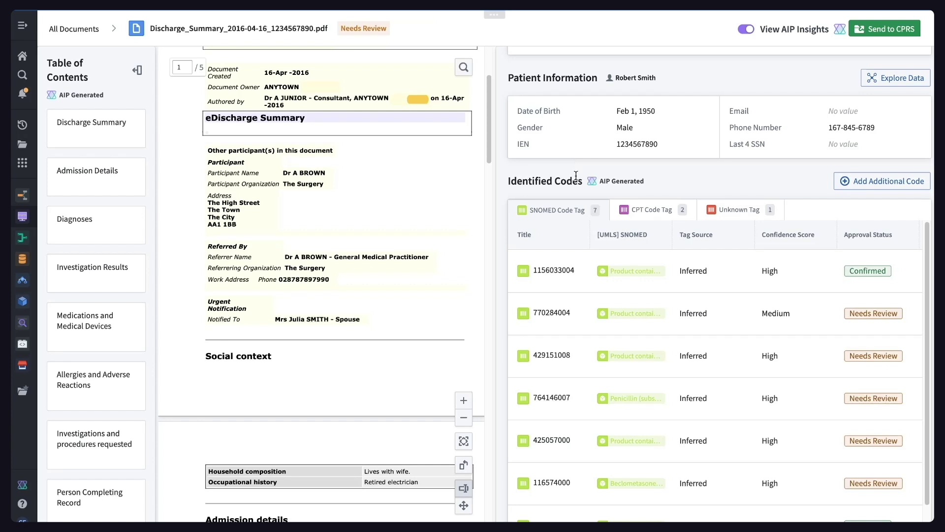
pyautogui.click(567, 268)
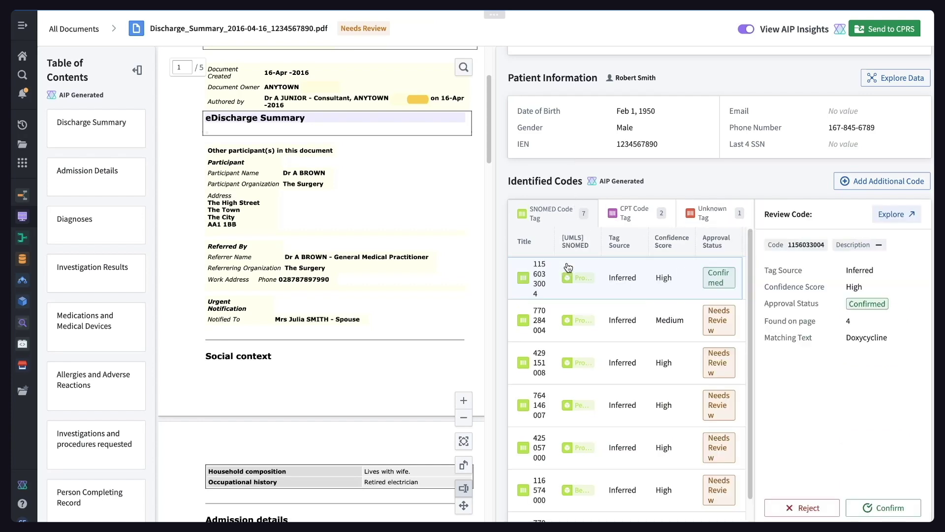
pyautogui.click(552, 334)
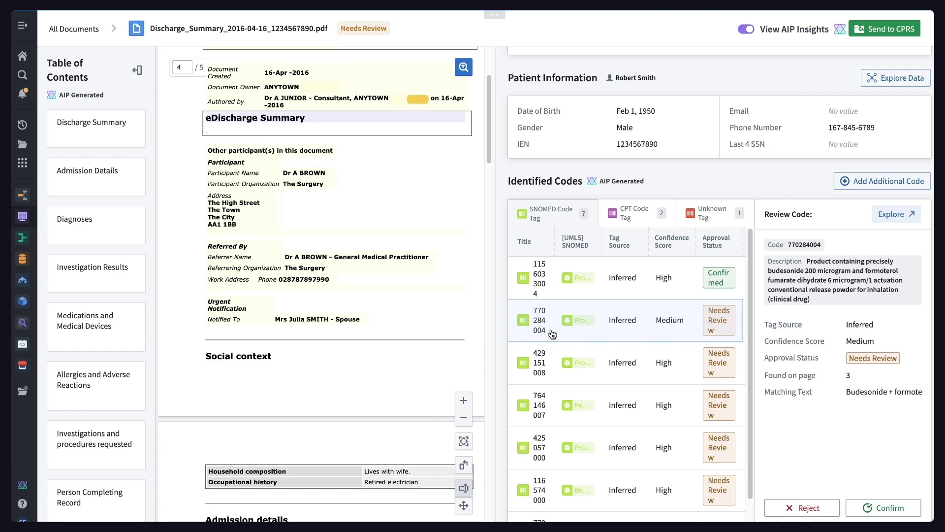
# Step: Check code 429151008's matched Amlodipine source text and confirm the code
pyautogui.click(553, 366)
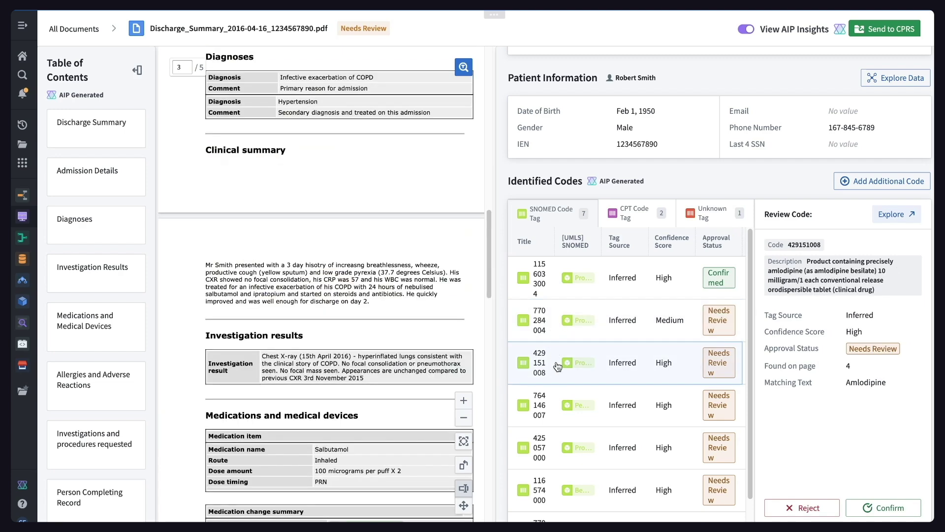
pyautogui.doubleClick(785, 270)
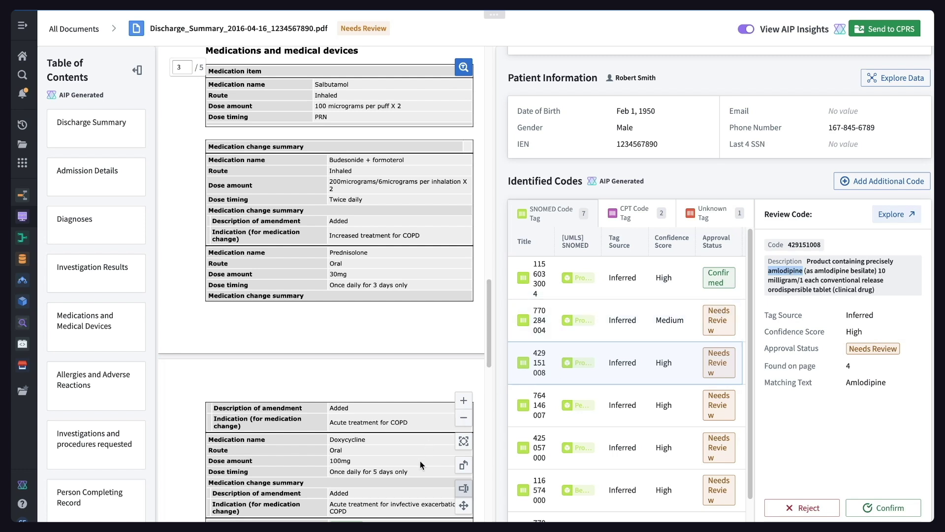
pyautogui.scroll(-3, 370, 497)
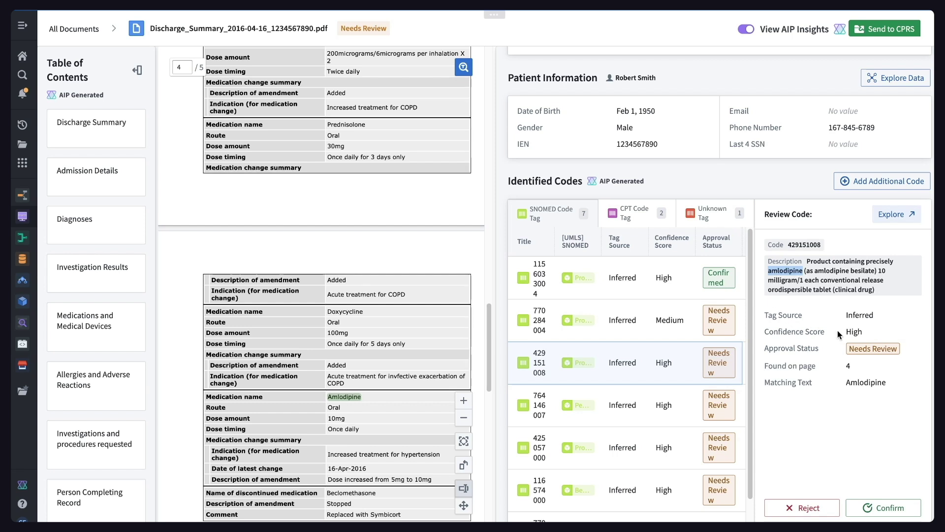
pyautogui.click(867, 510)
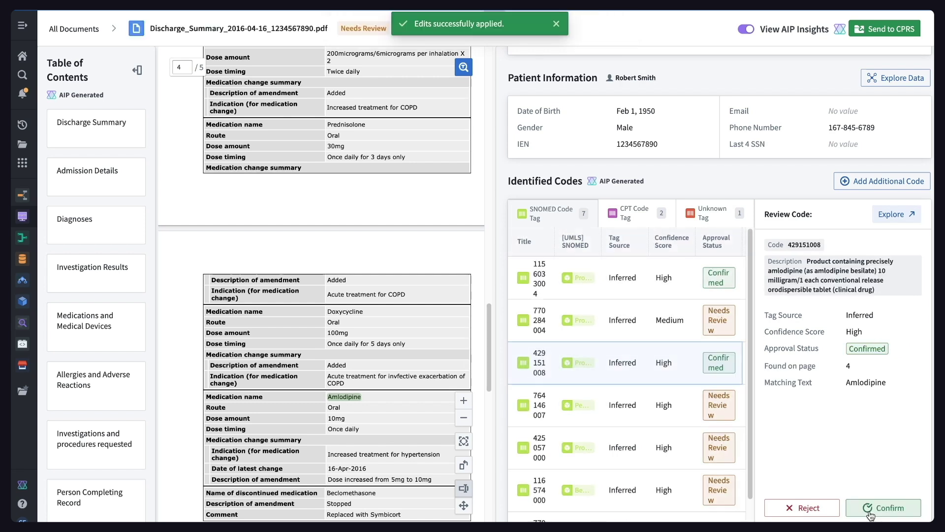
# Step: Explore code 429151008 from the Review Code panel to list its Community Care Documents
pyautogui.click(897, 216)
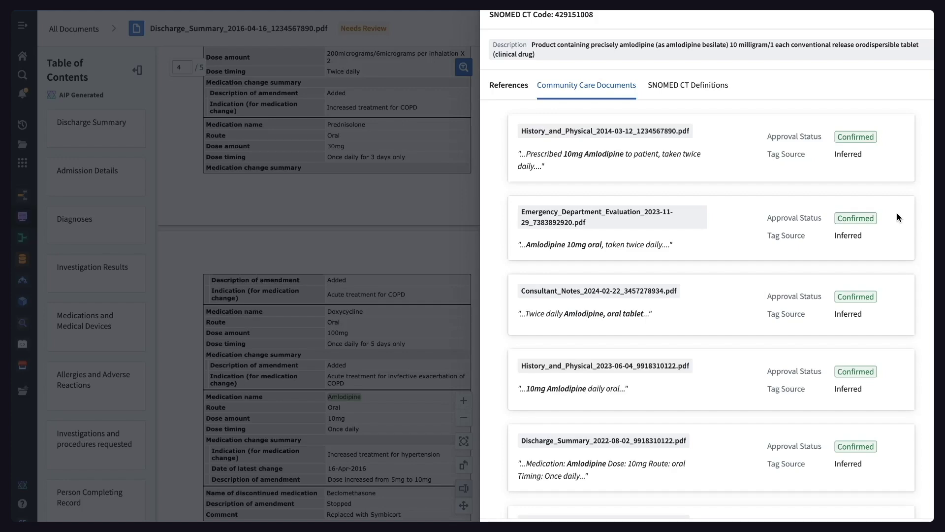
# Step: Close the related-documents drawer and submit the prefilled order through Send to CPRS
pyautogui.click(394, 267)
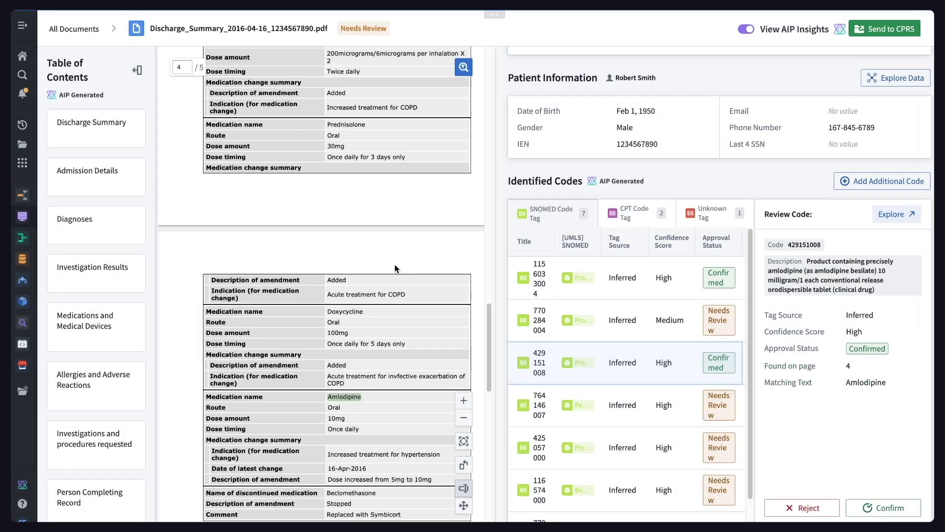
pyautogui.click(868, 29)
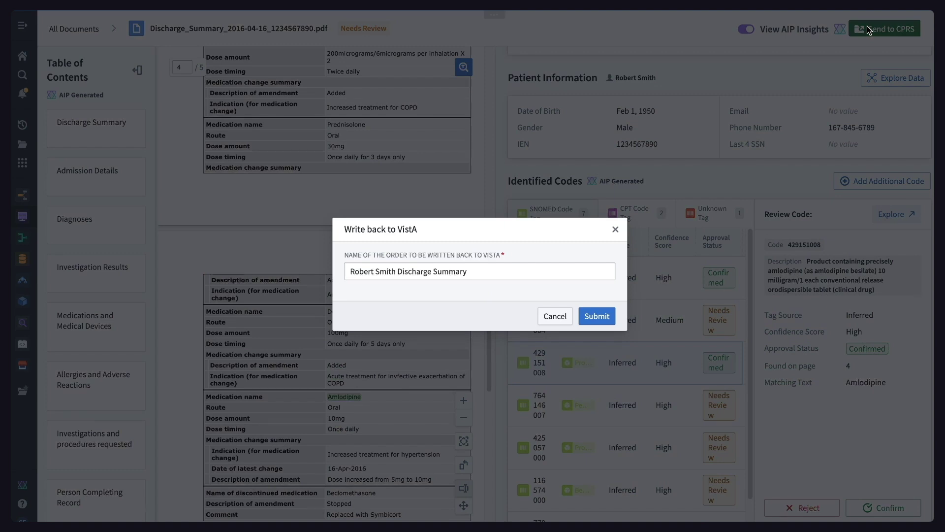
pyautogui.click(599, 316)
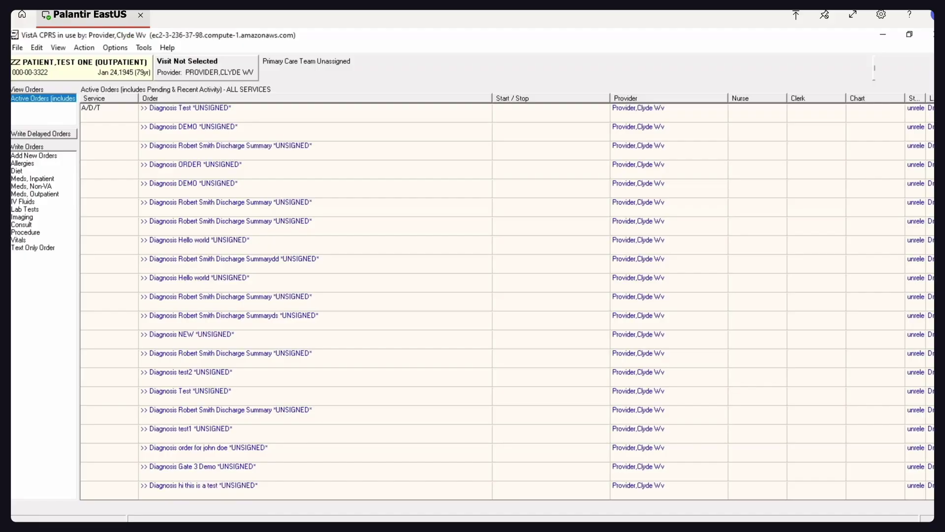
# Step: Refresh the patient information without signing the pending orders, then select the new discharge summary order
pyautogui.click(18, 47)
pyautogui.click(38, 73)
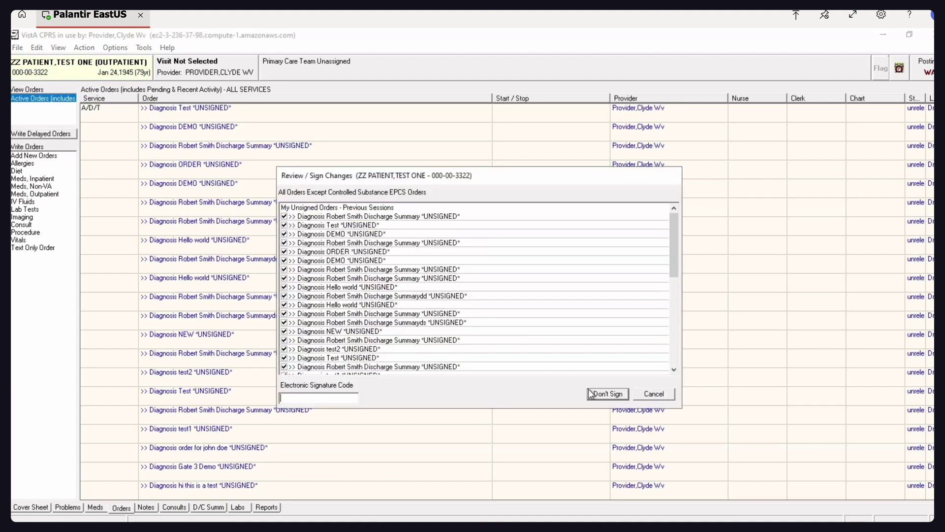
pyautogui.click(599, 396)
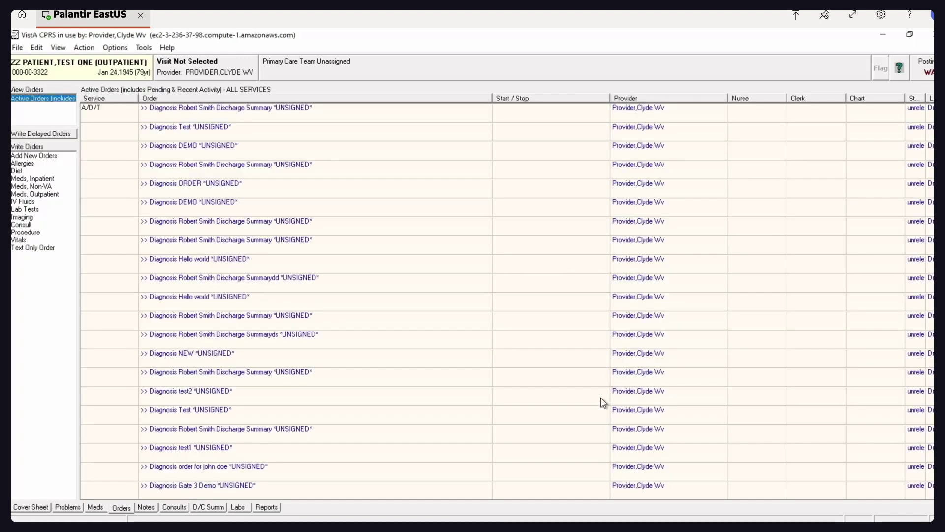
pyautogui.click(353, 111)
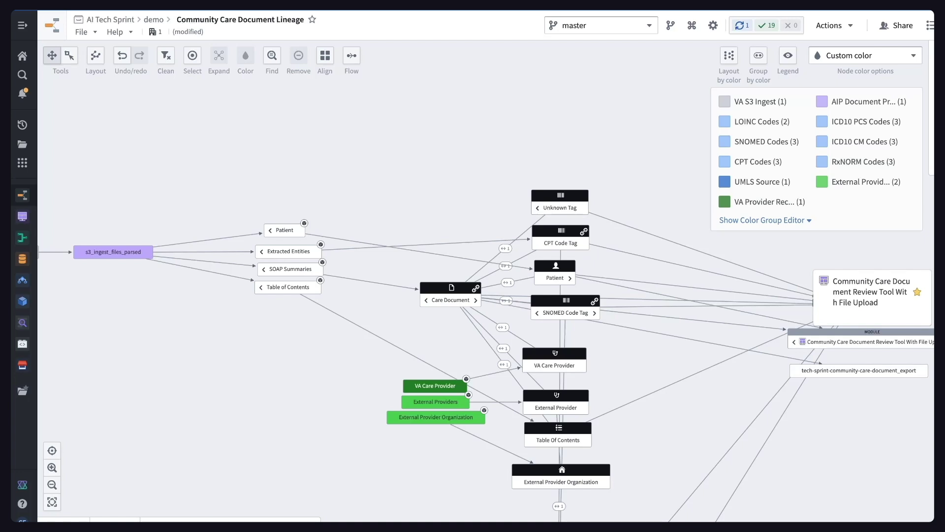
# Step: Turn on Flow to animate data moving along the Community Care Document Lineage edges
pyautogui.click(351, 55)
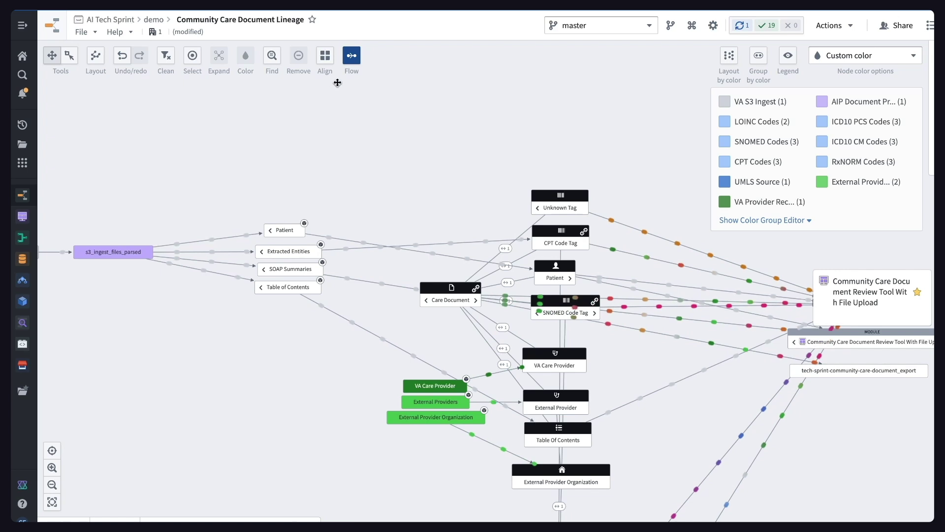
# Step: Stop Flow, review the Patient node's History and Data health, then collapse the bottom panel
pyautogui.click(352, 56)
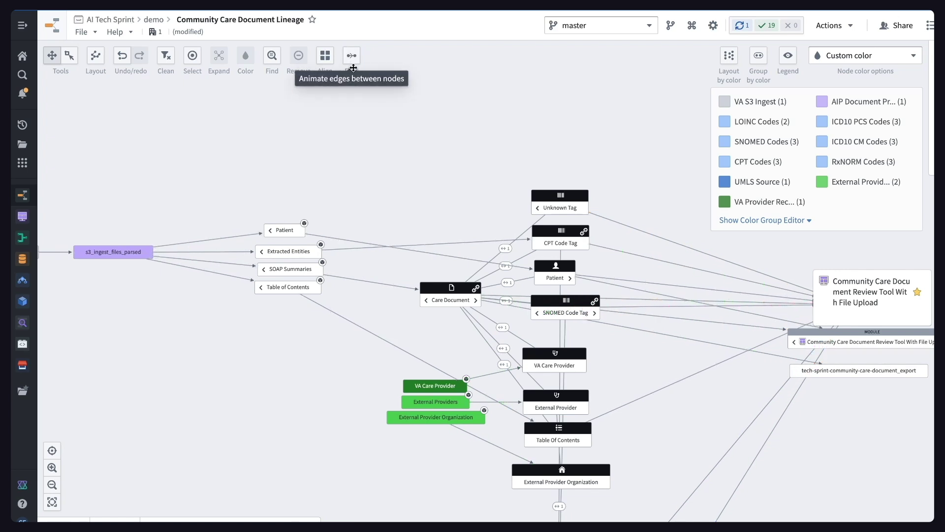
pyautogui.moveTo(294, 233)
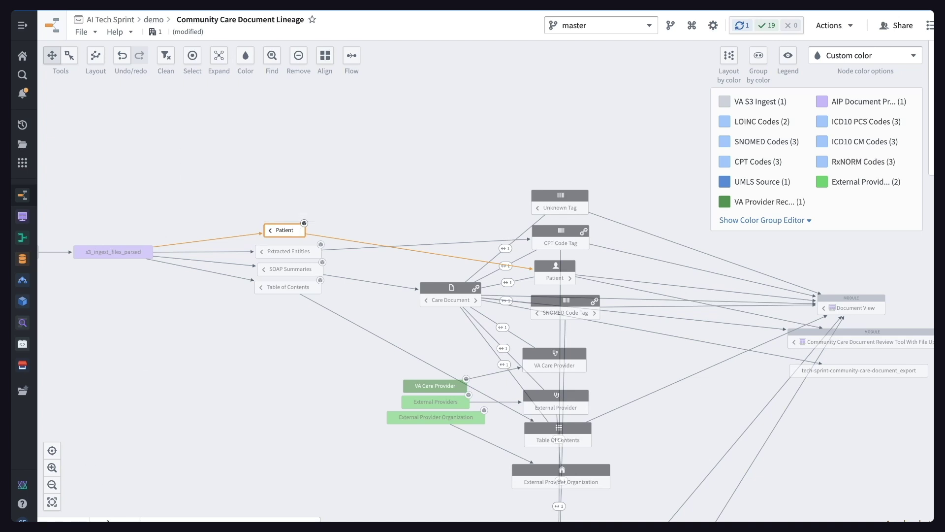
pyautogui.click(106, 517)
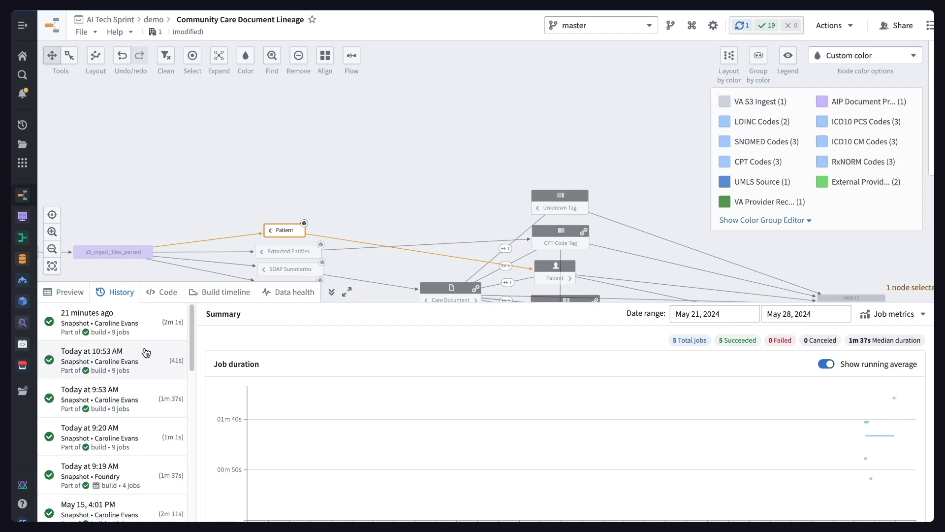
pyautogui.click(281, 299)
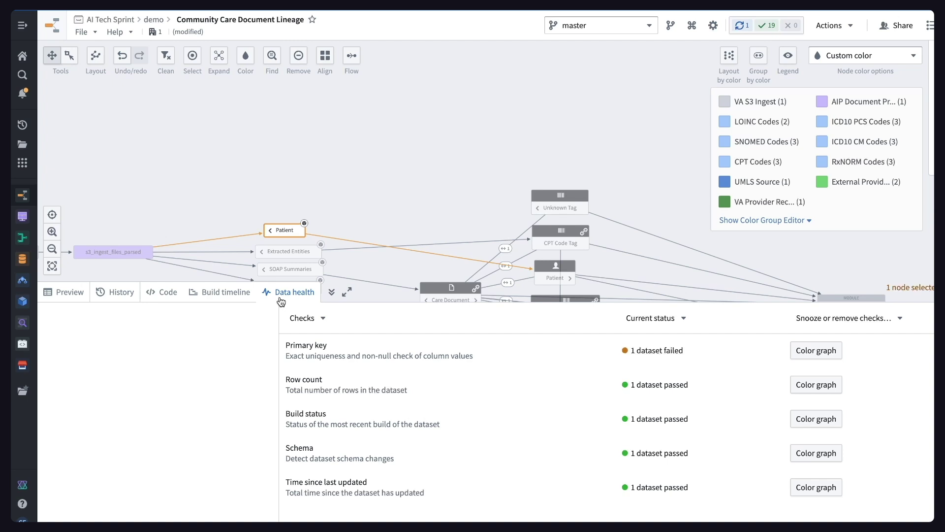
pyautogui.click(332, 292)
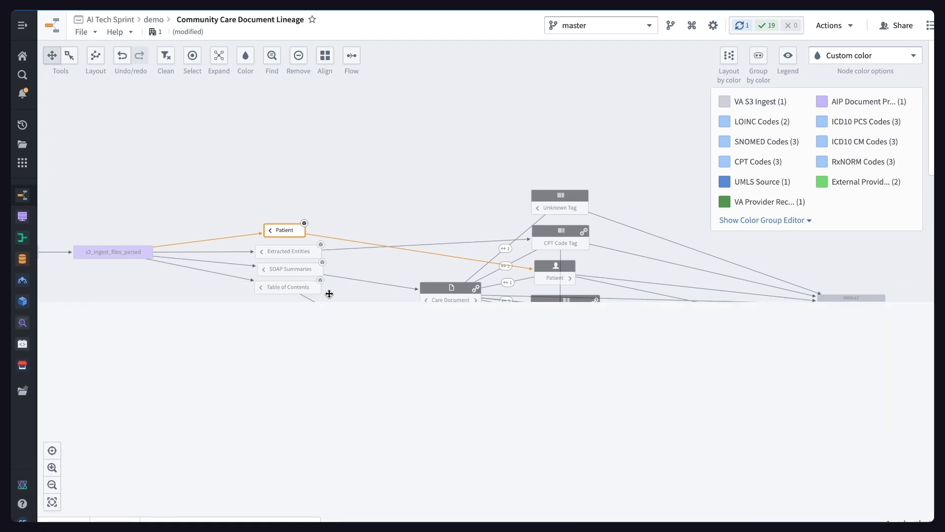
# Step: Colour the lineage nodes by Permissions and turn Flow back on
pyautogui.click(892, 54)
pyautogui.write('p')
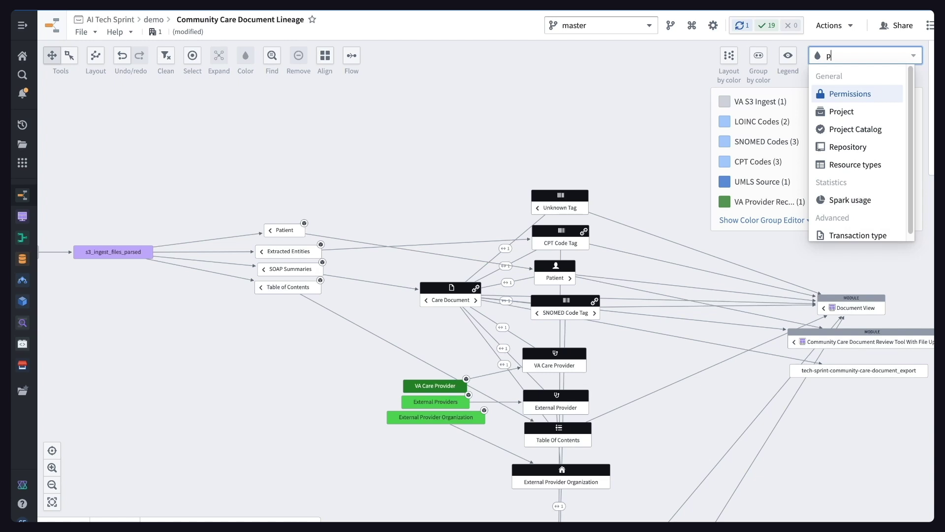
pyautogui.write('erm')
pyautogui.press('Return')
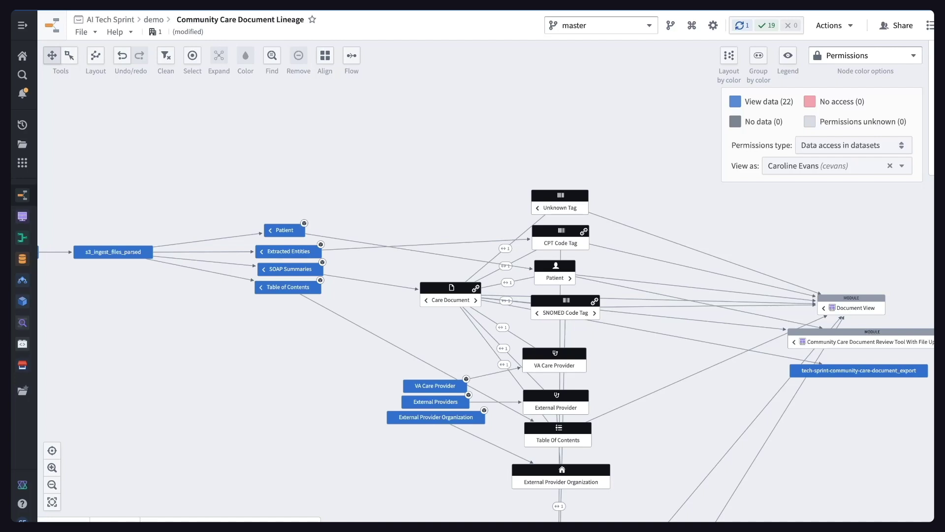
pyautogui.click(356, 58)
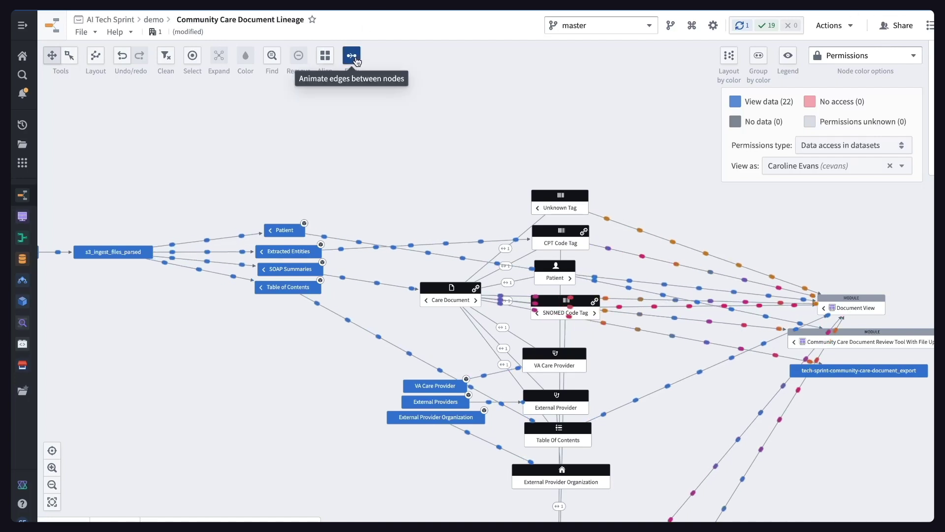